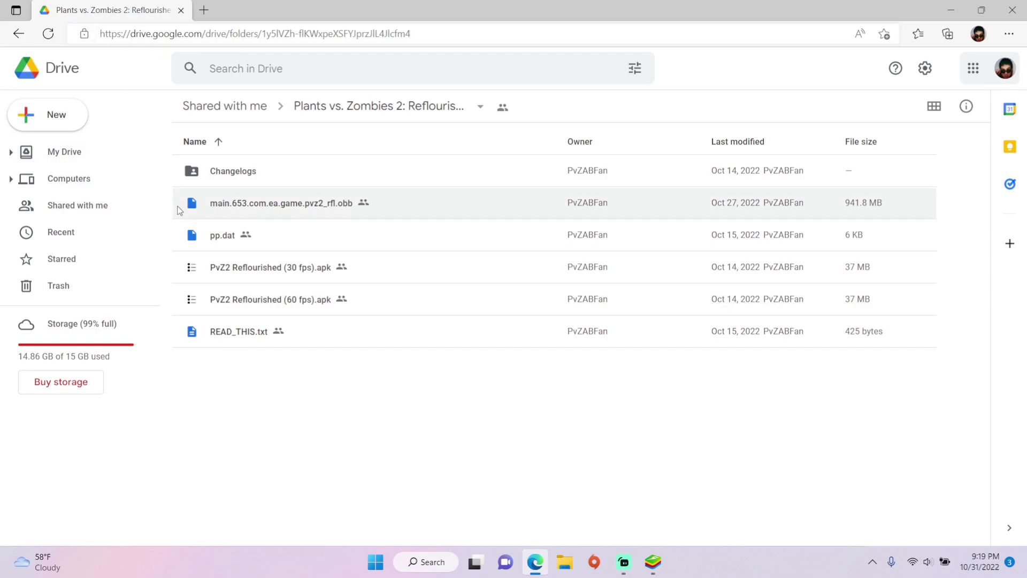
Download pp.dat from the shared Plants vs. Zombies 2 Drive folder to the computer.
right_click(266, 235)
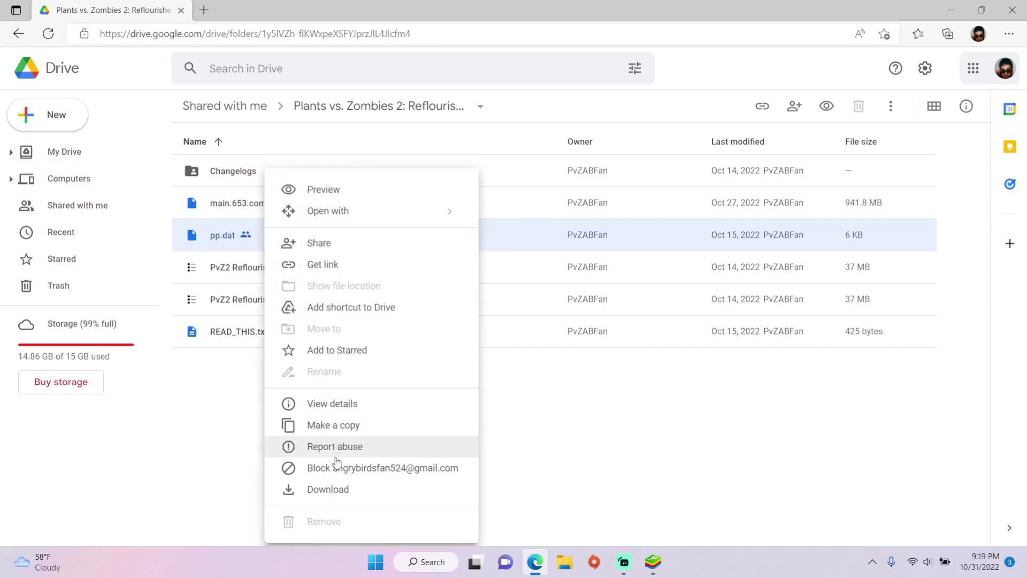
click(331, 490)
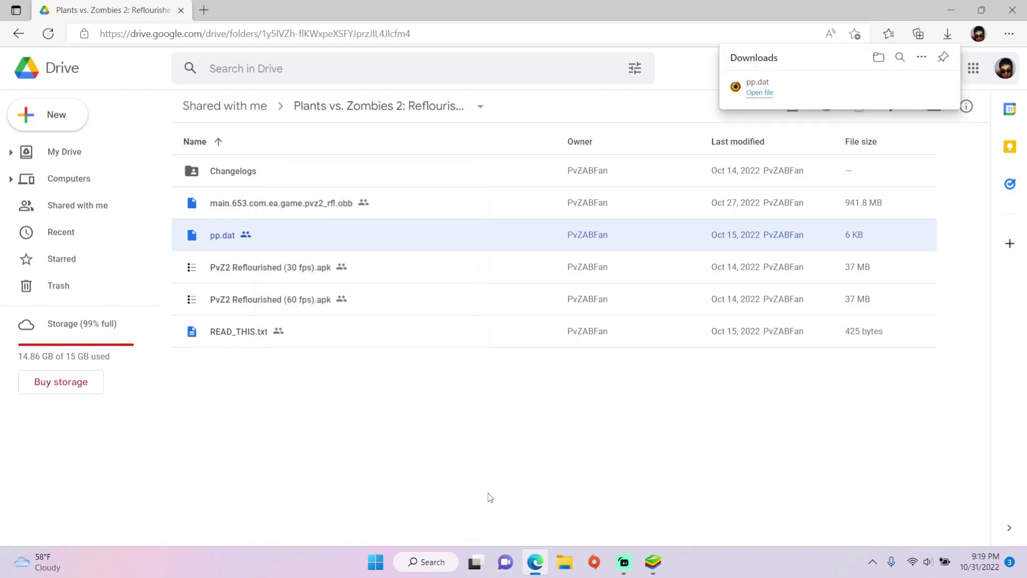
Import pp.dat from the Windows Downloads folder into BlueStacks Media Manager.
click(653, 562)
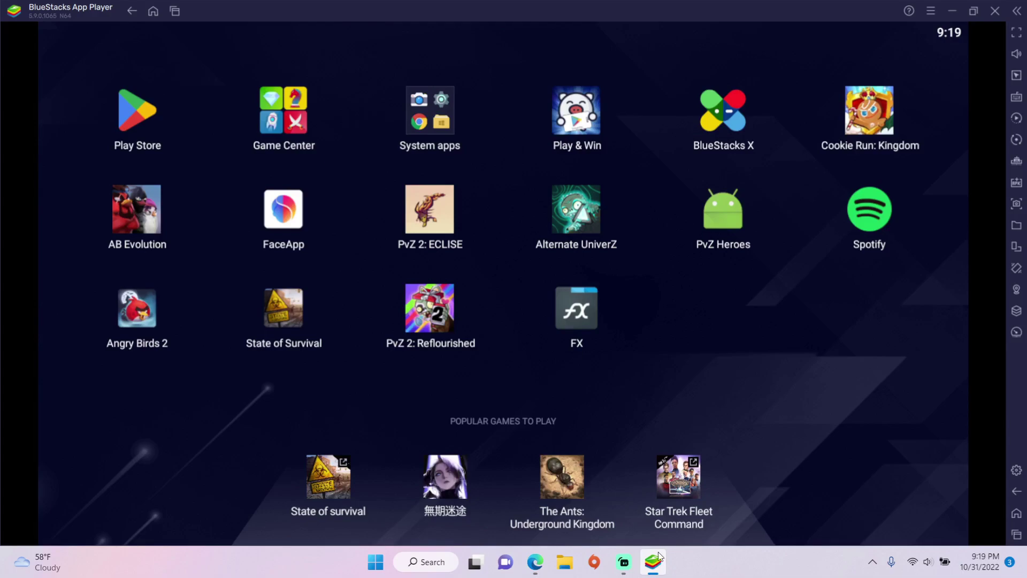
click(444, 114)
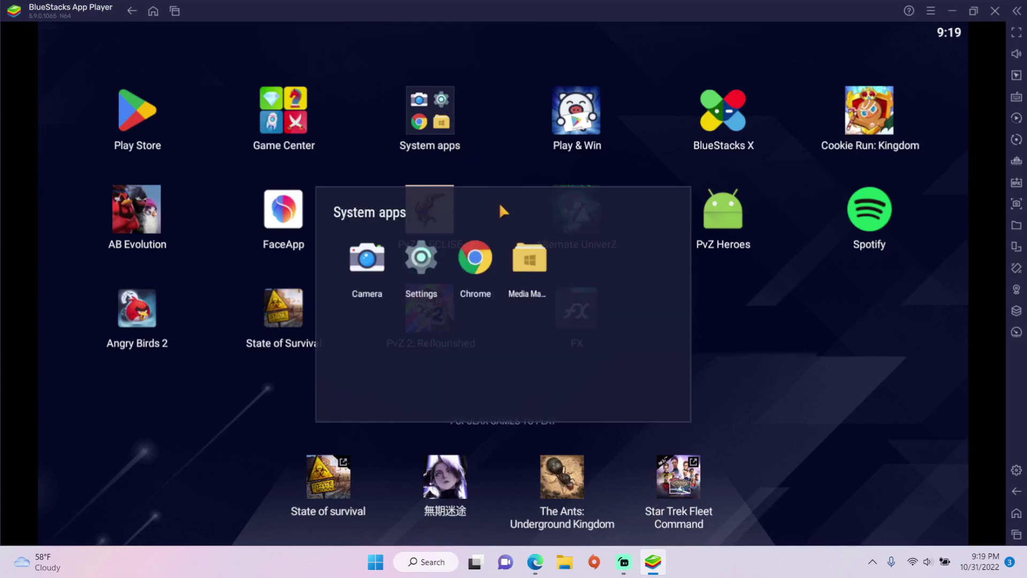
click(526, 262)
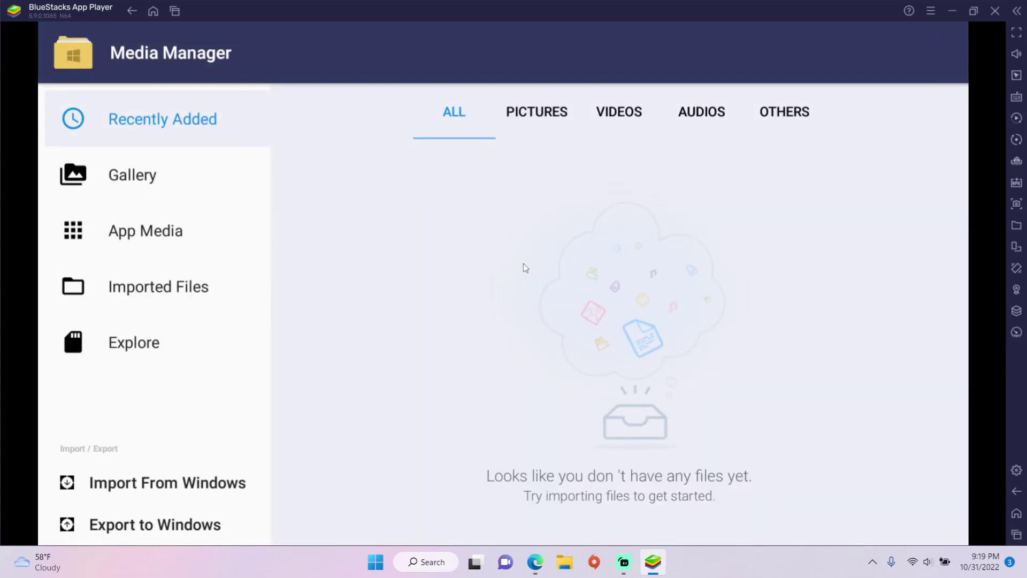
click(163, 485)
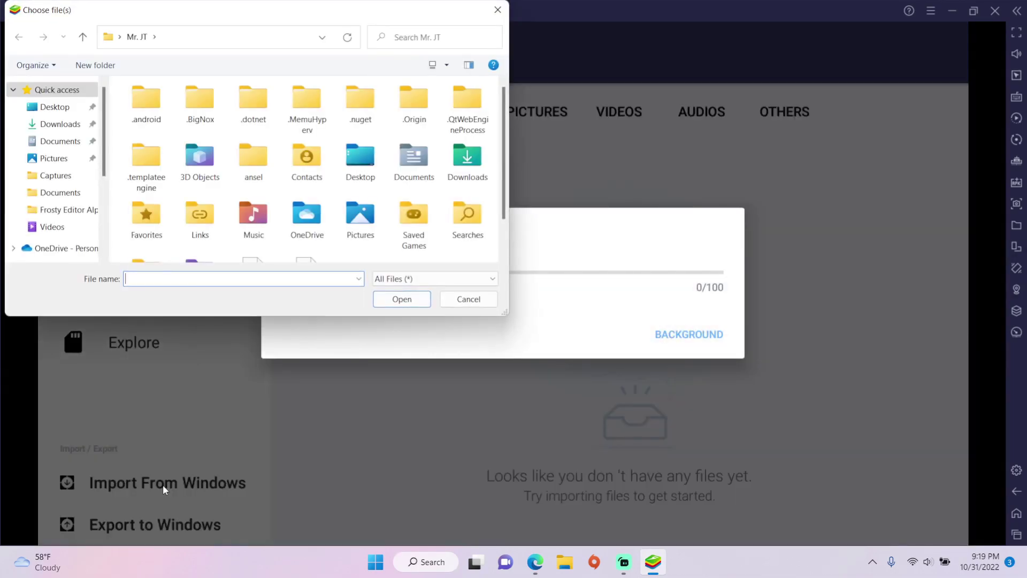
click(65, 124)
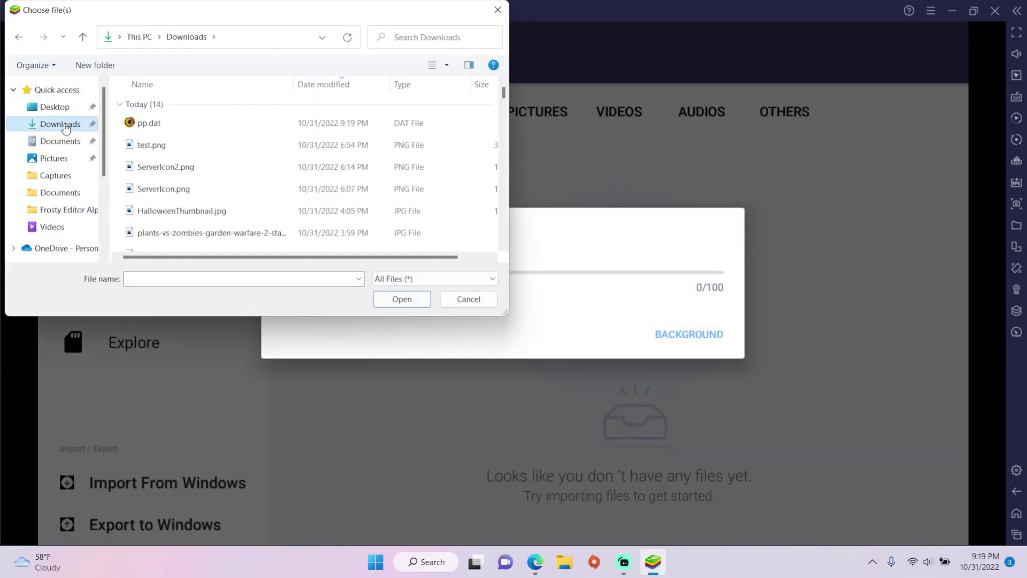
click(138, 124)
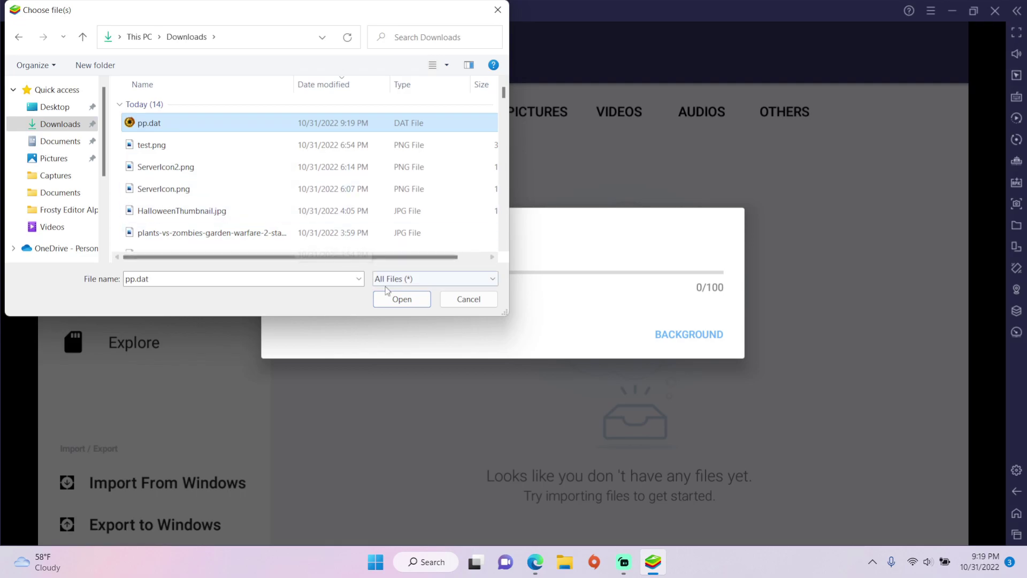
click(398, 303)
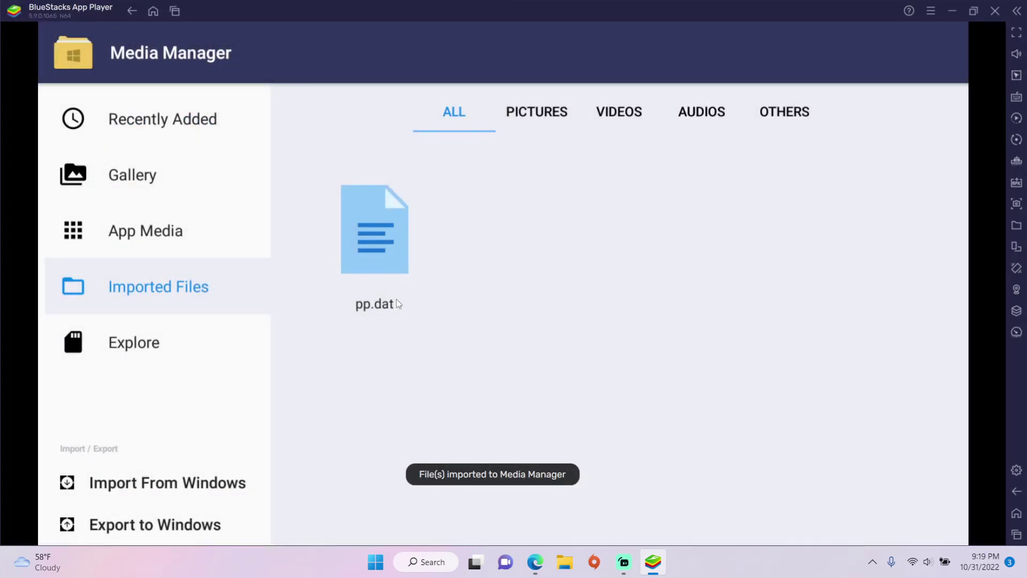
Clear recent apps, then cut pp.dat from Main Storage/DCIM/SharedFolder in FX.
click(1016, 534)
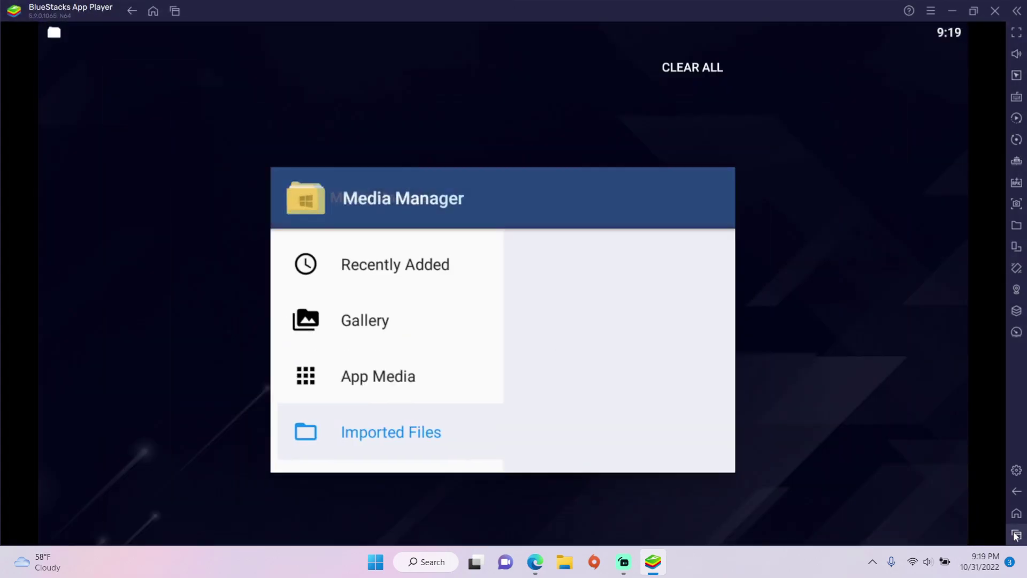
click(834, 272)
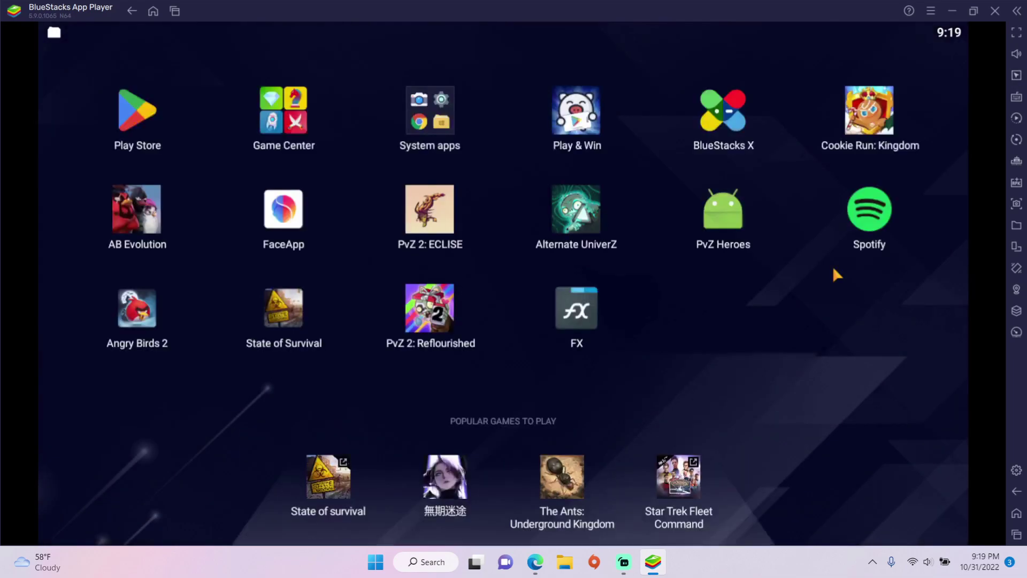
click(582, 312)
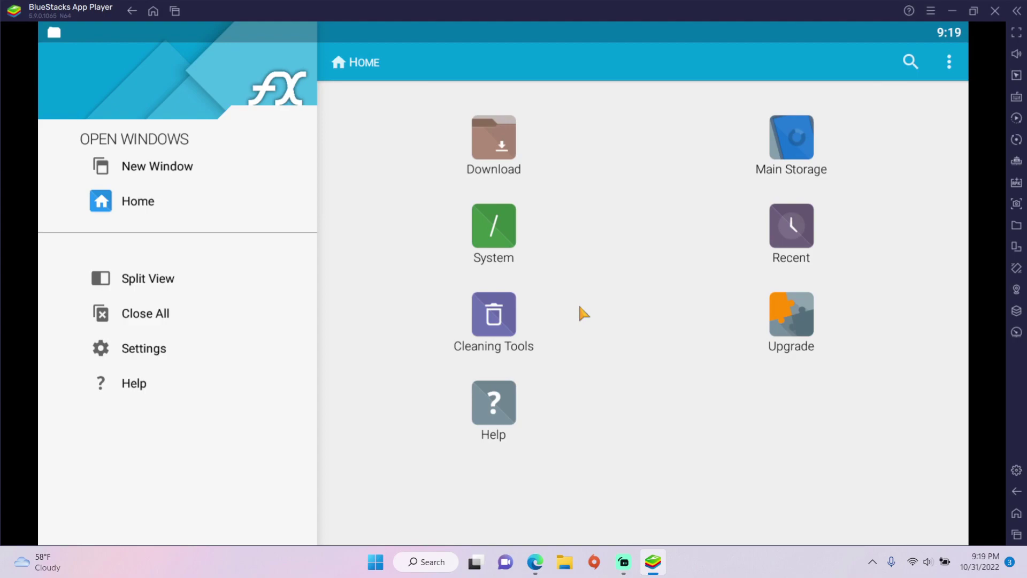
click(793, 152)
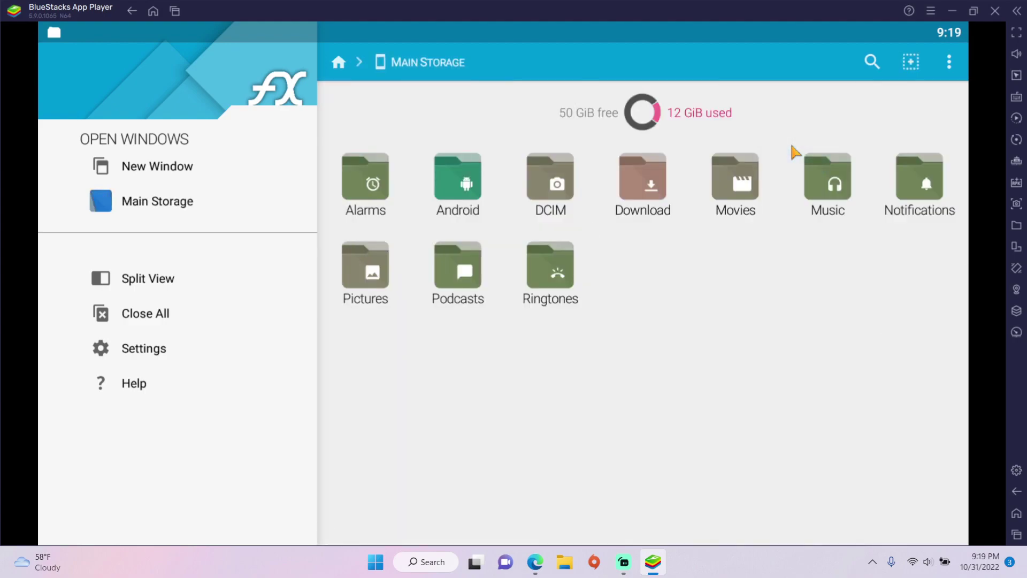
click(546, 176)
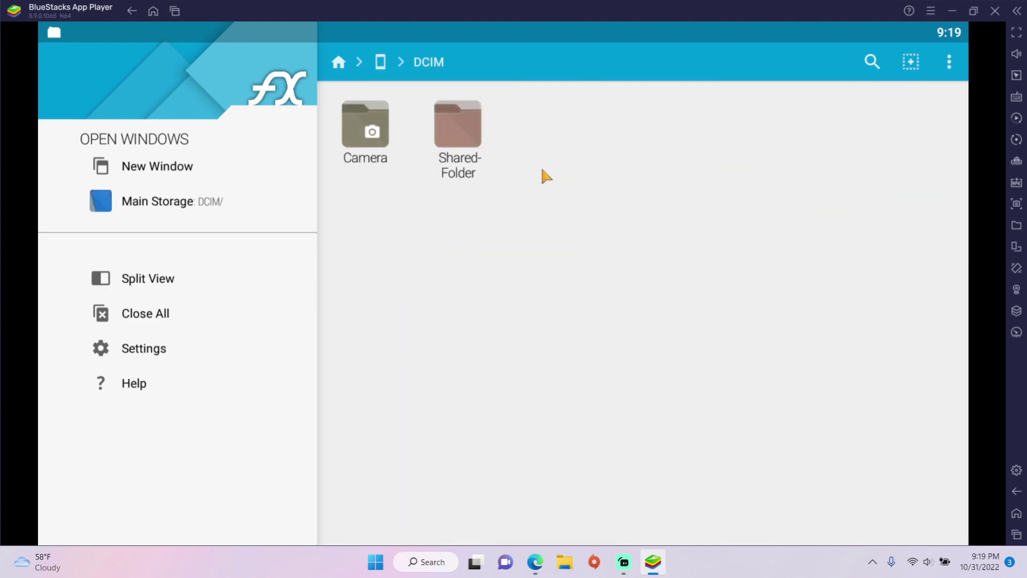
click(465, 128)
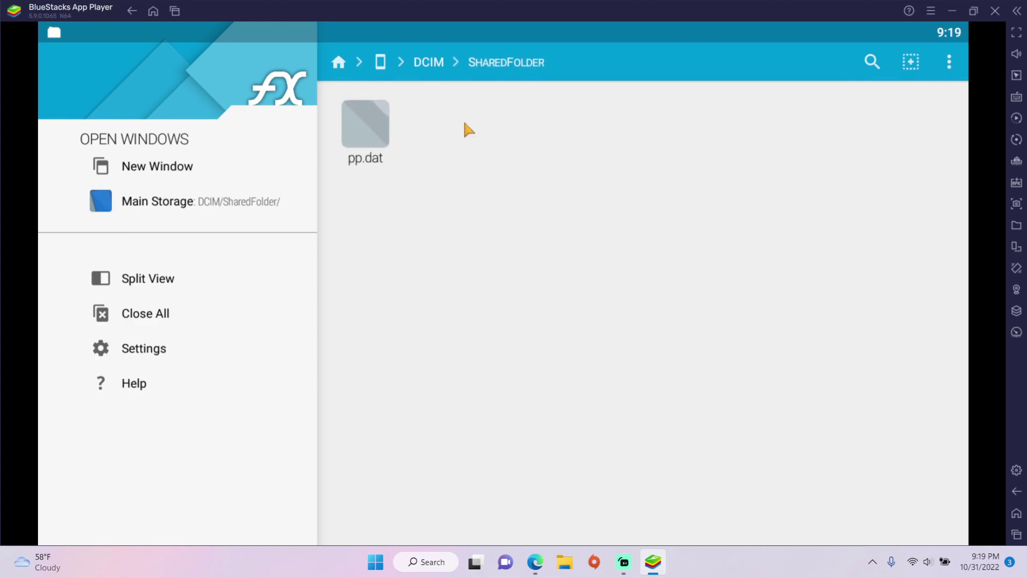
click(365, 119)
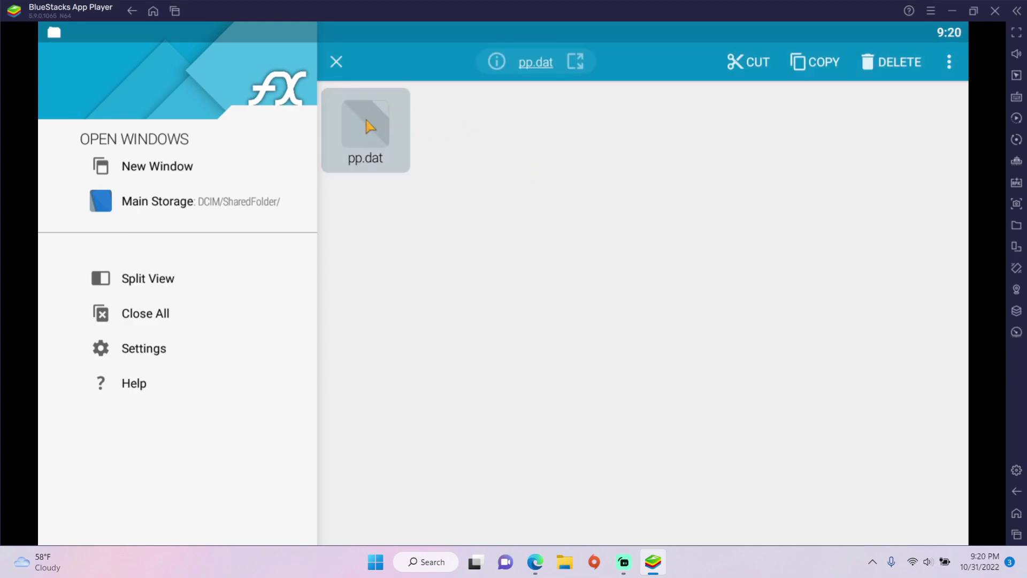
click(750, 63)
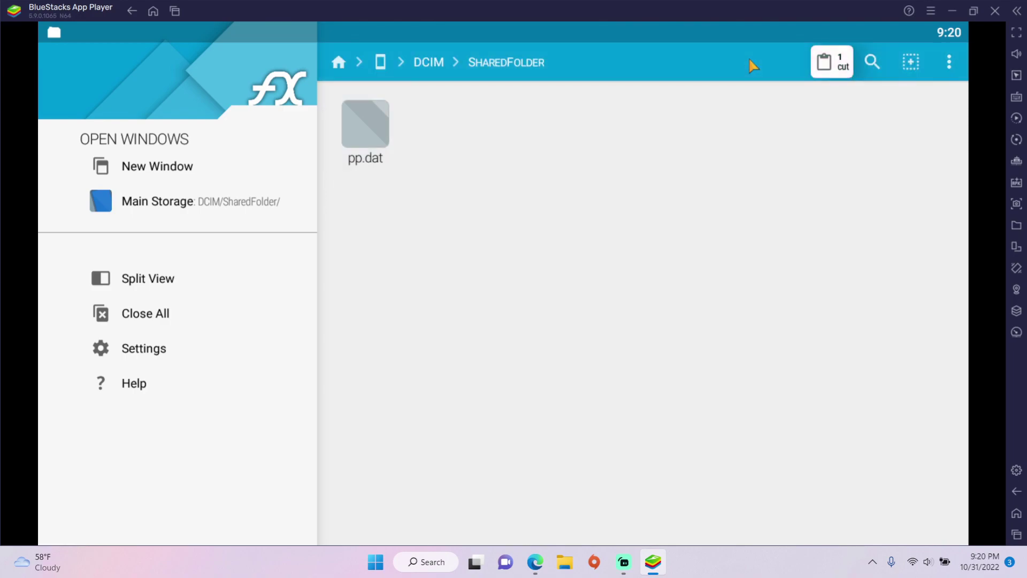
Navigate FX to Android/data/com.ea.game.pvz2_rfl/files/No_Backup.
click(380, 62)
click(449, 175)
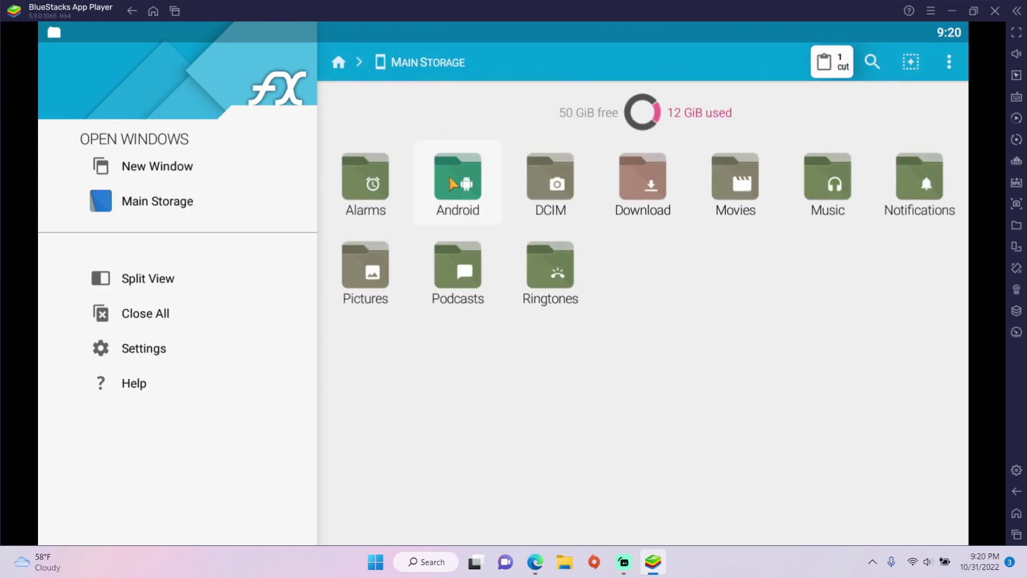
click(365, 124)
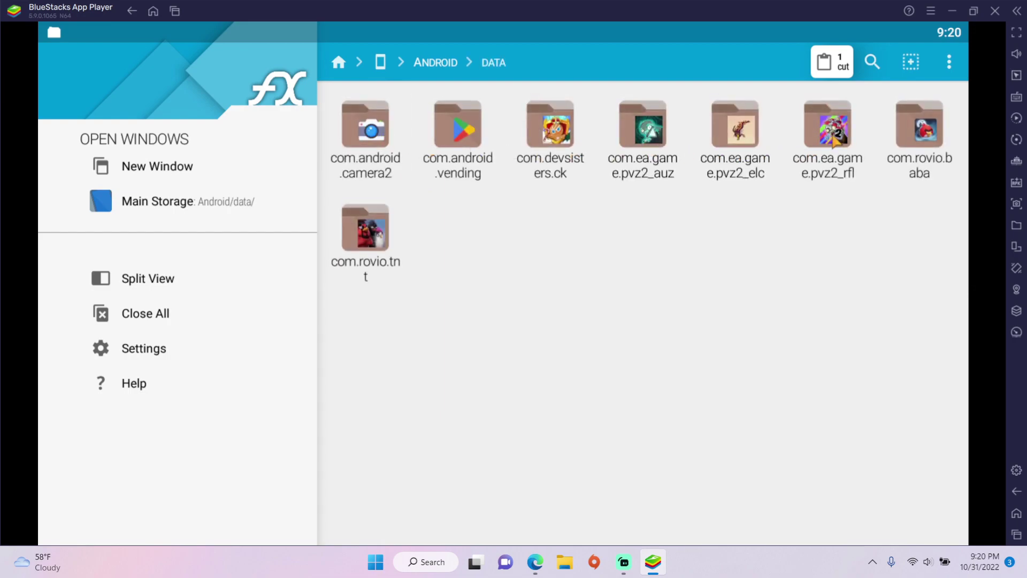
click(833, 141)
click(369, 131)
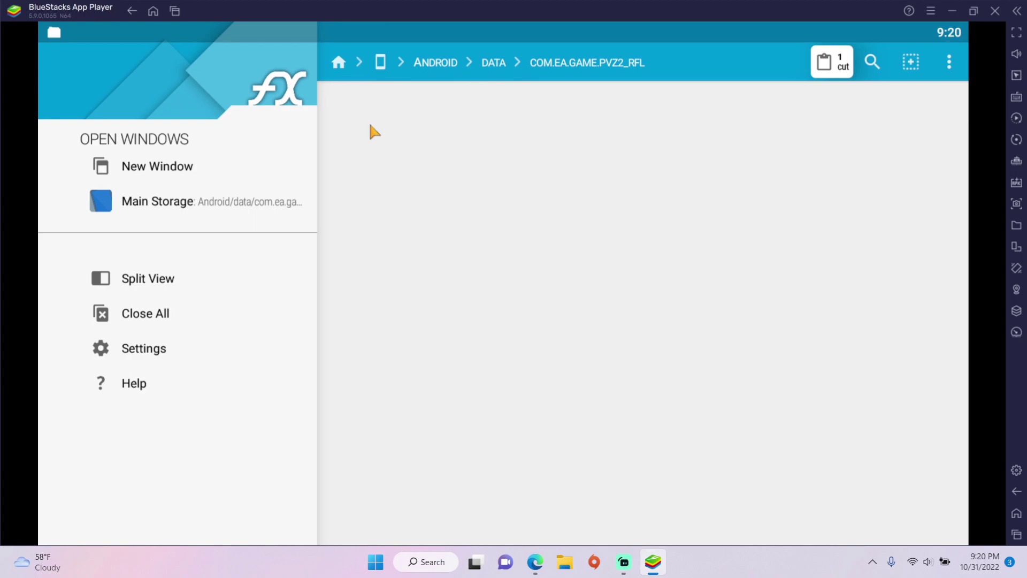
click(373, 131)
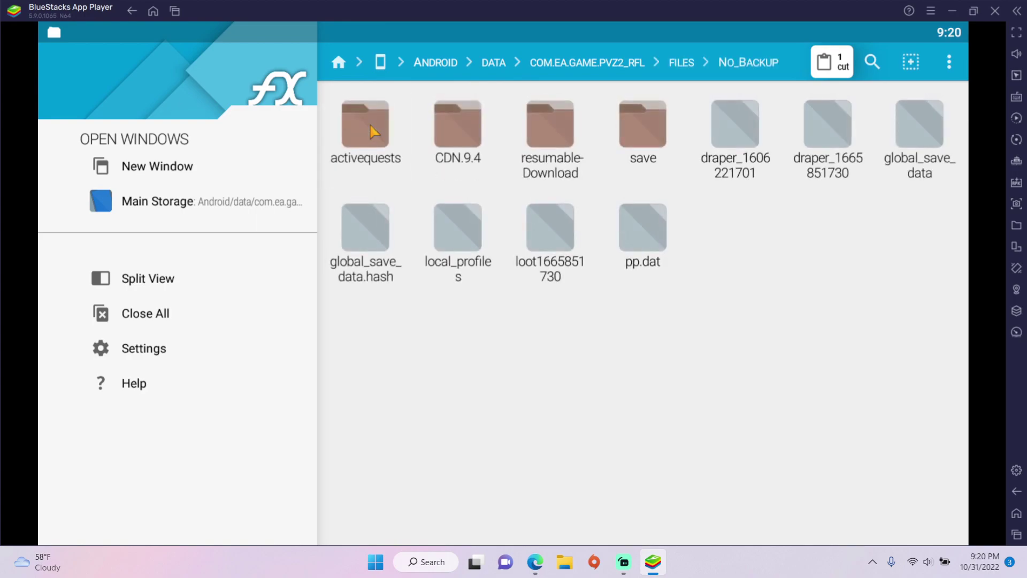
Paste pp.dat into No_Backup, overwriting the existing save file.
click(835, 67)
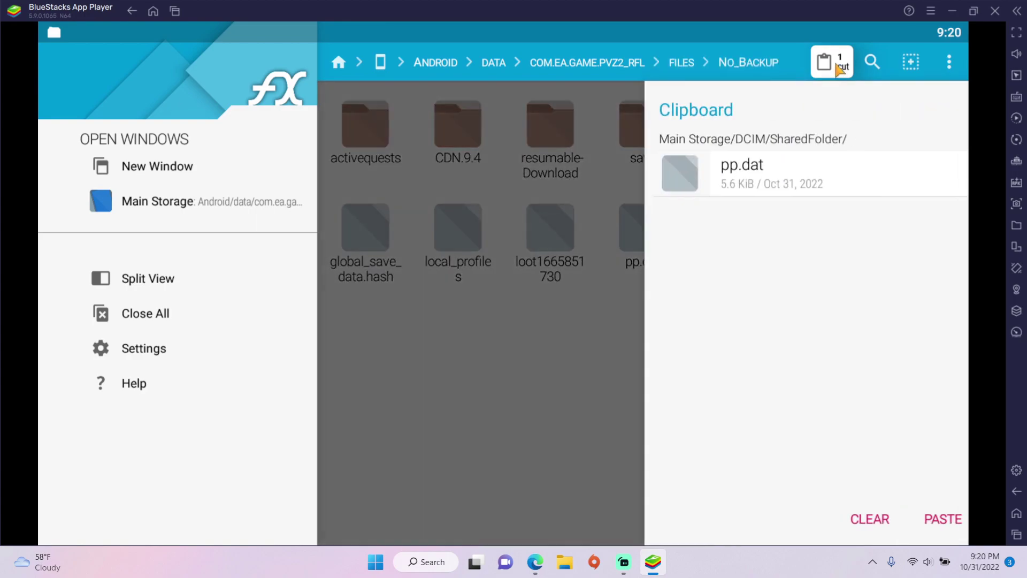
click(933, 522)
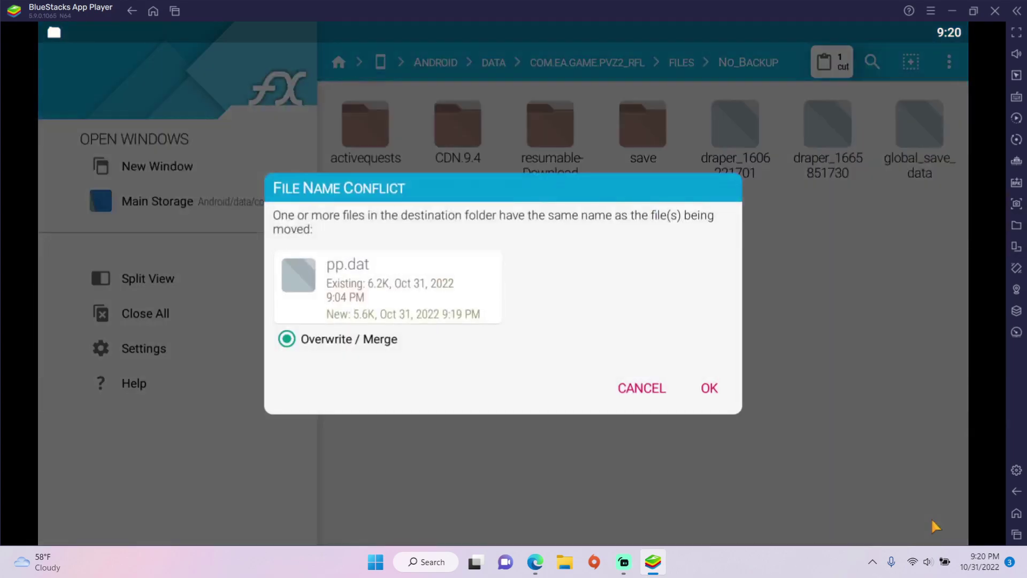
click(711, 389)
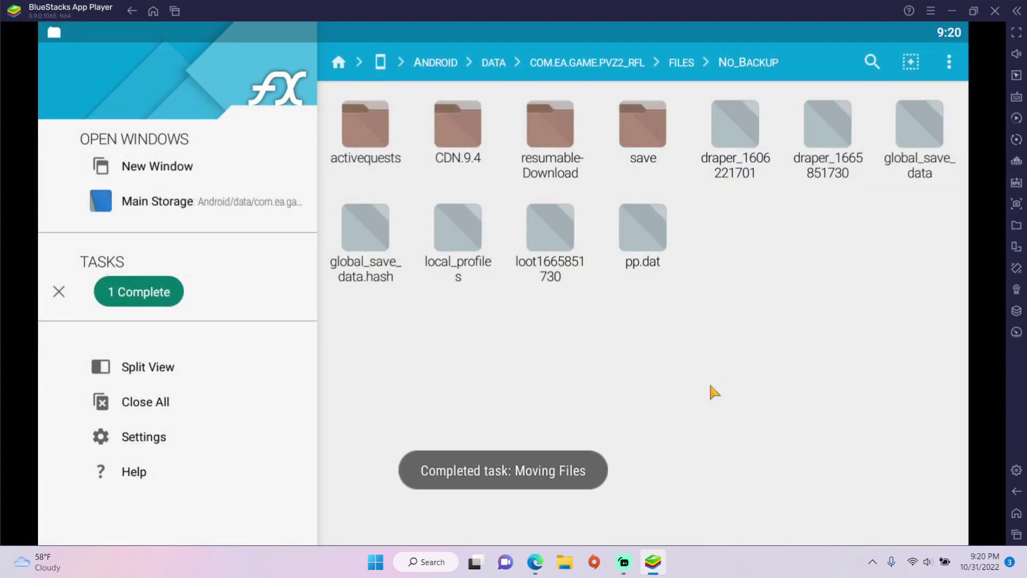
Clear recent apps, start PvZ 2: Reflourished, and page the map to Holiday Mashup and Steam Ages.
click(1015, 536)
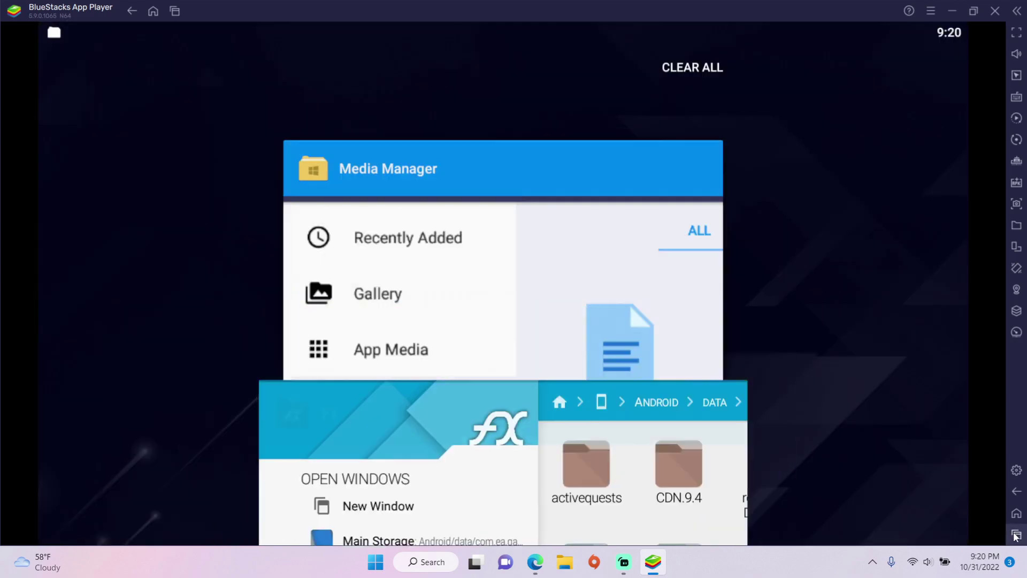
click(828, 315)
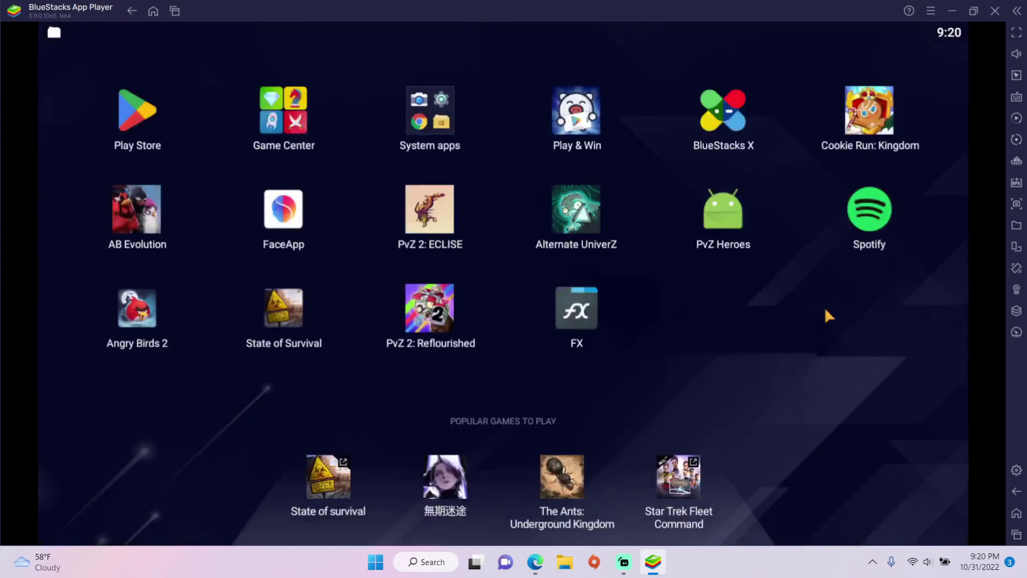
click(446, 309)
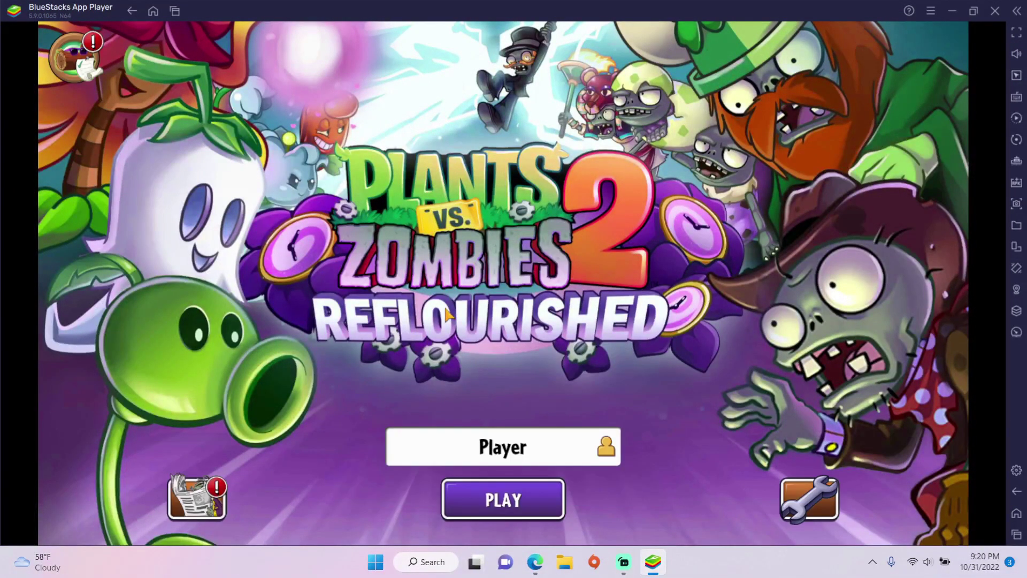
click(530, 497)
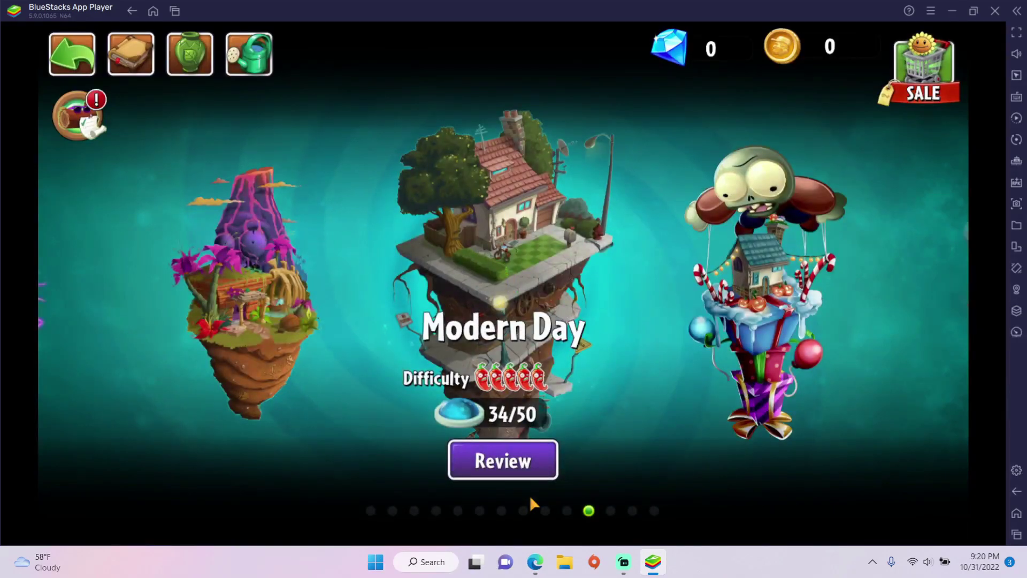
click(680, 340)
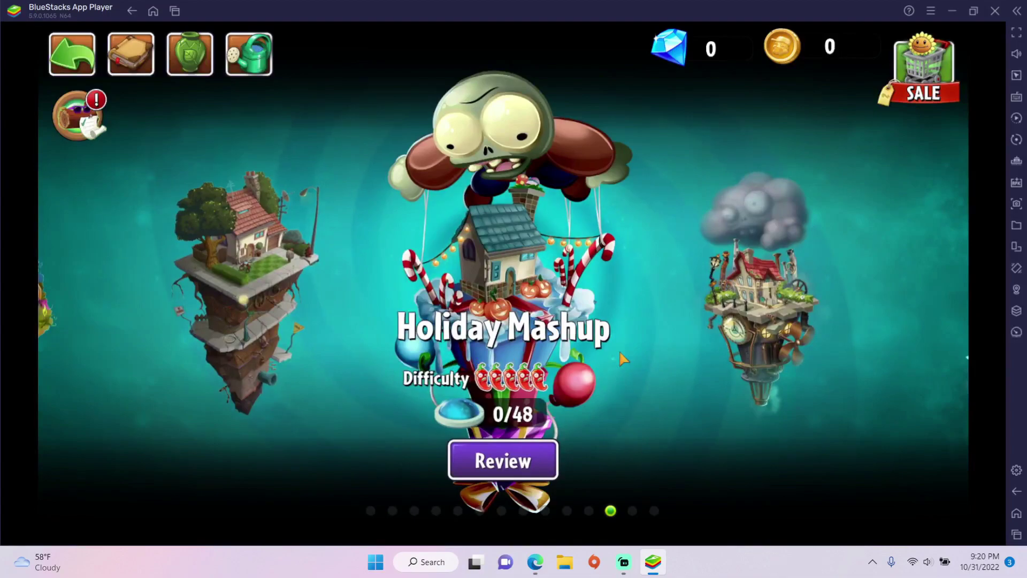
drag(620, 359, 376, 361)
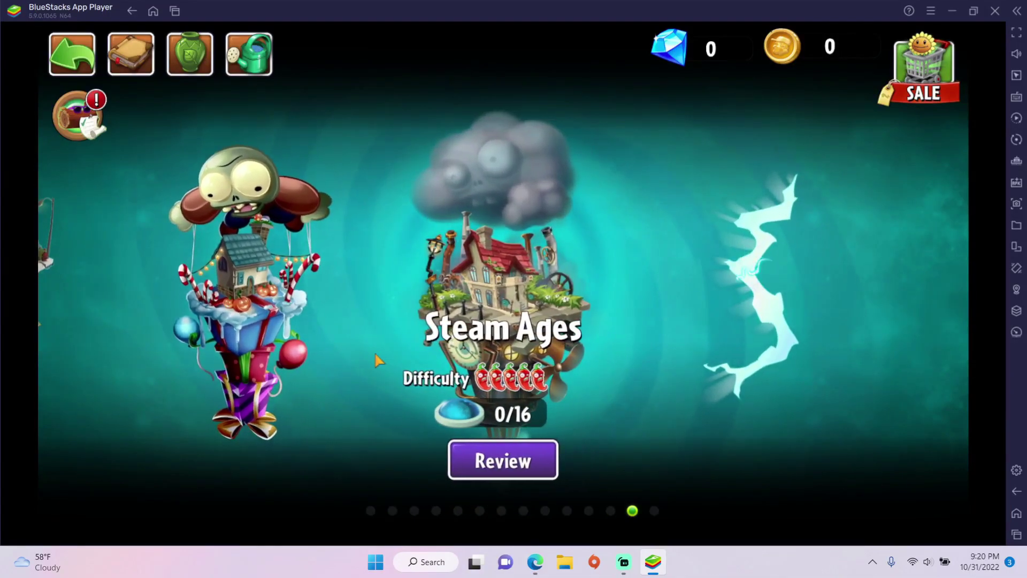